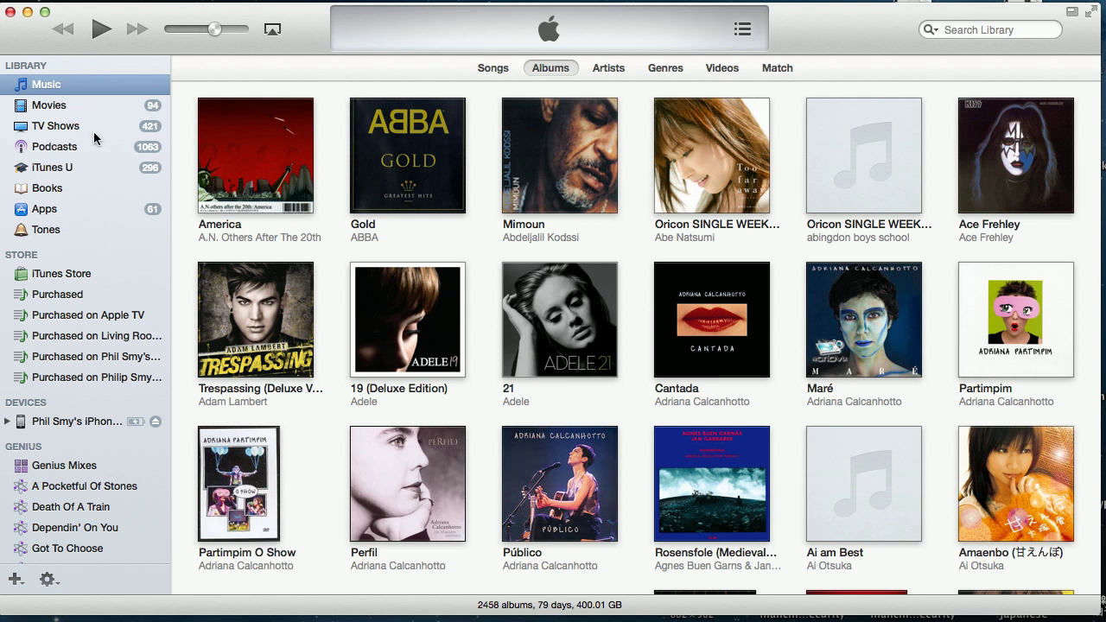
Select the iPhone 3G under Devices and show its TV Shows sync settings
{"action": "left_click", "coordinate": [73, 425]}
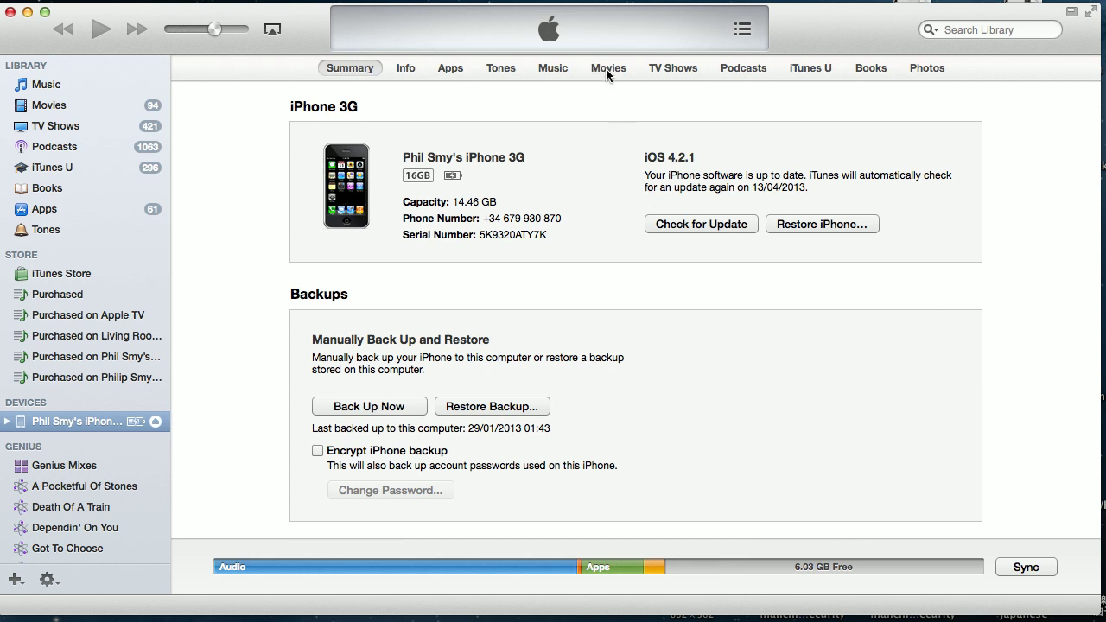
{"action": "left_click", "coordinate": [680, 70]}
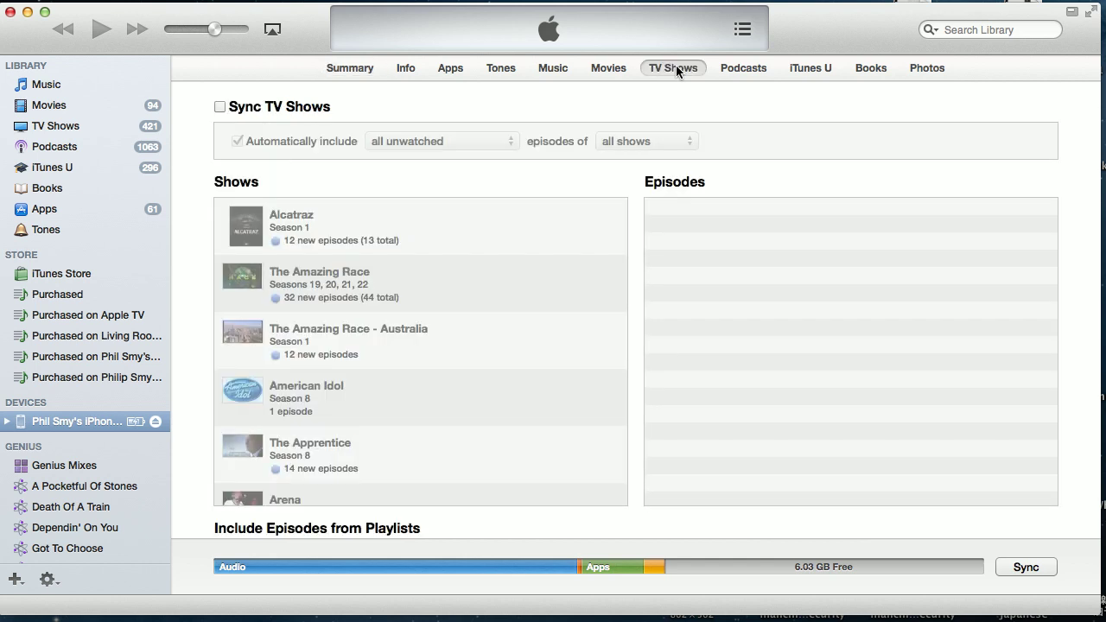
Enable Sync TV Shows, turn off automatic inclusion, and list The Amazing Race's episodes
{"action": "left_click", "coordinate": [219, 108]}
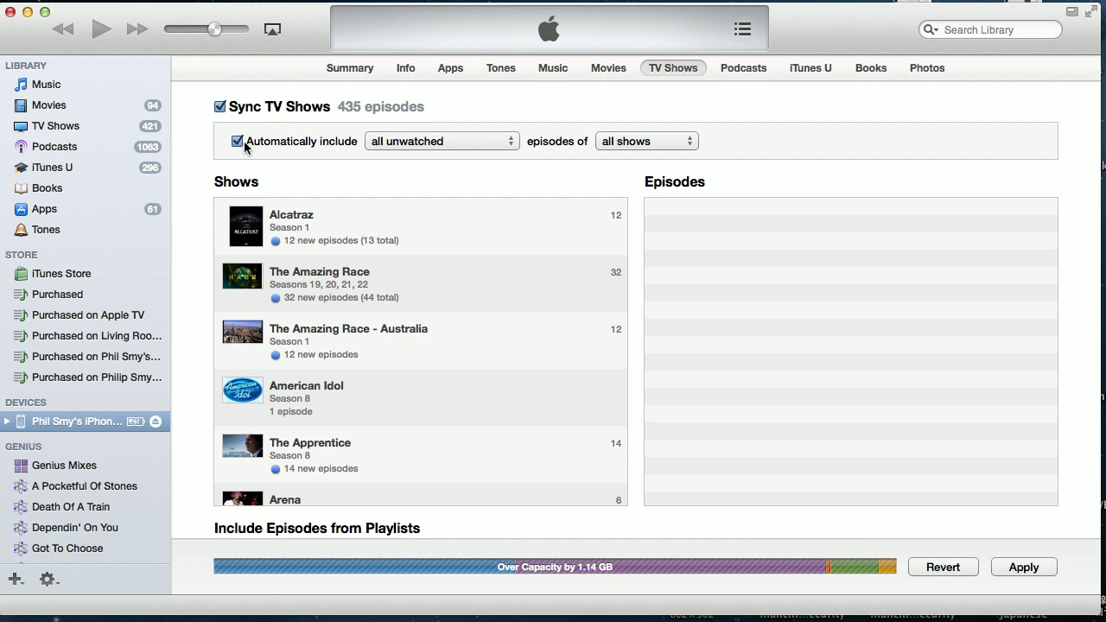
{"action": "left_click", "coordinate": [237, 143]}
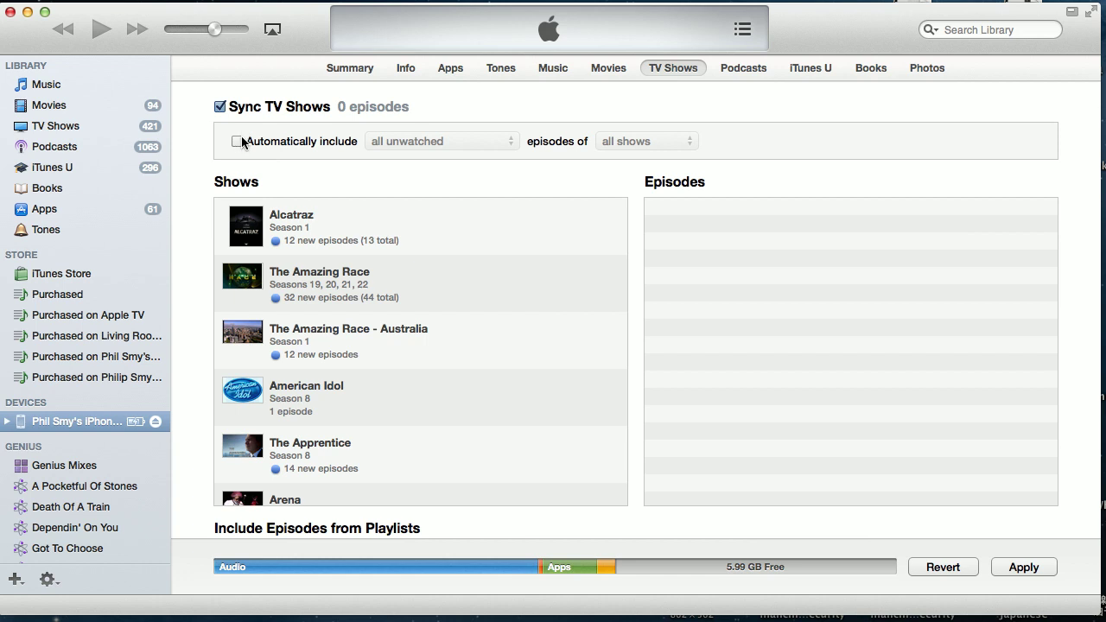
{"action": "left_click", "coordinate": [325, 297]}
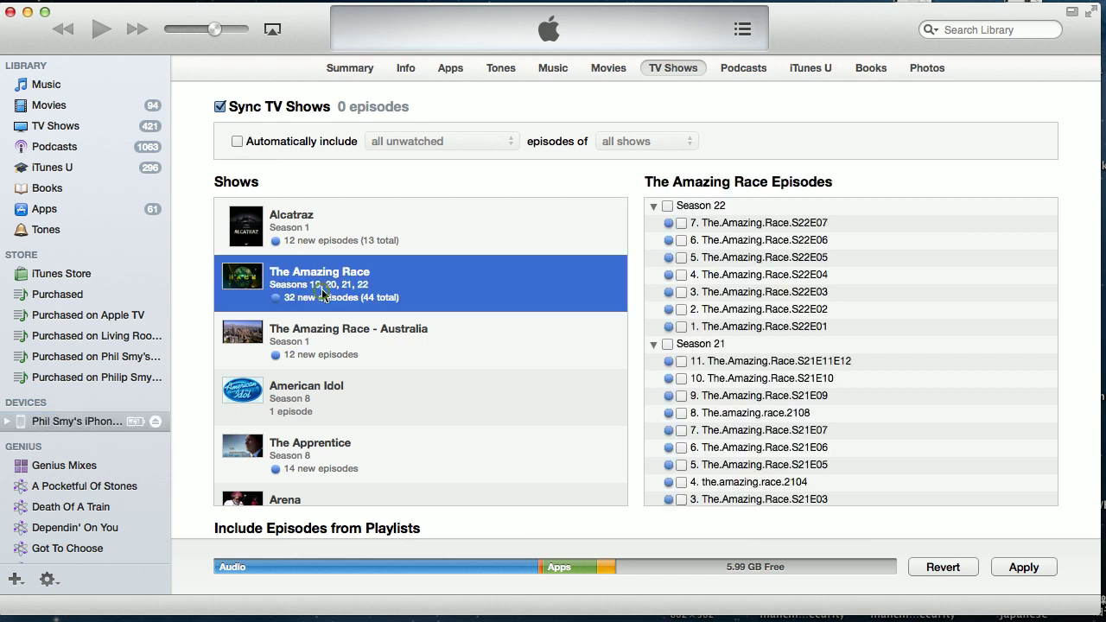
Collapse Seasons 21, 20 and 19, then tick Season 22 episodes S22E07, S22E06 and S22E05
{"action": "left_click", "coordinate": [653, 345]}
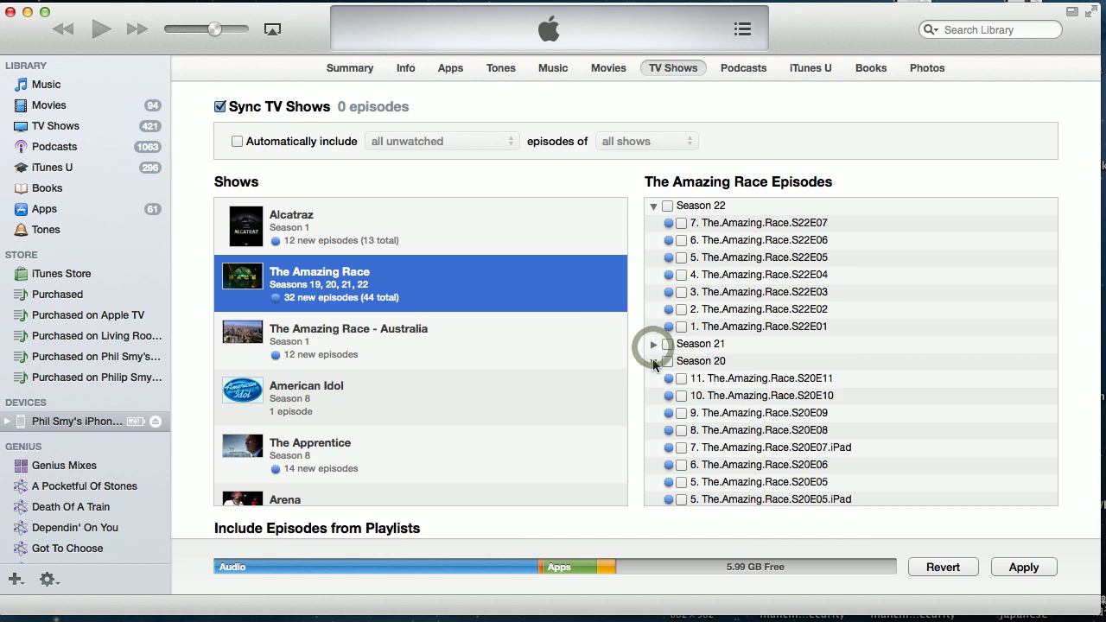
{"action": "left_click", "coordinate": [653, 361]}
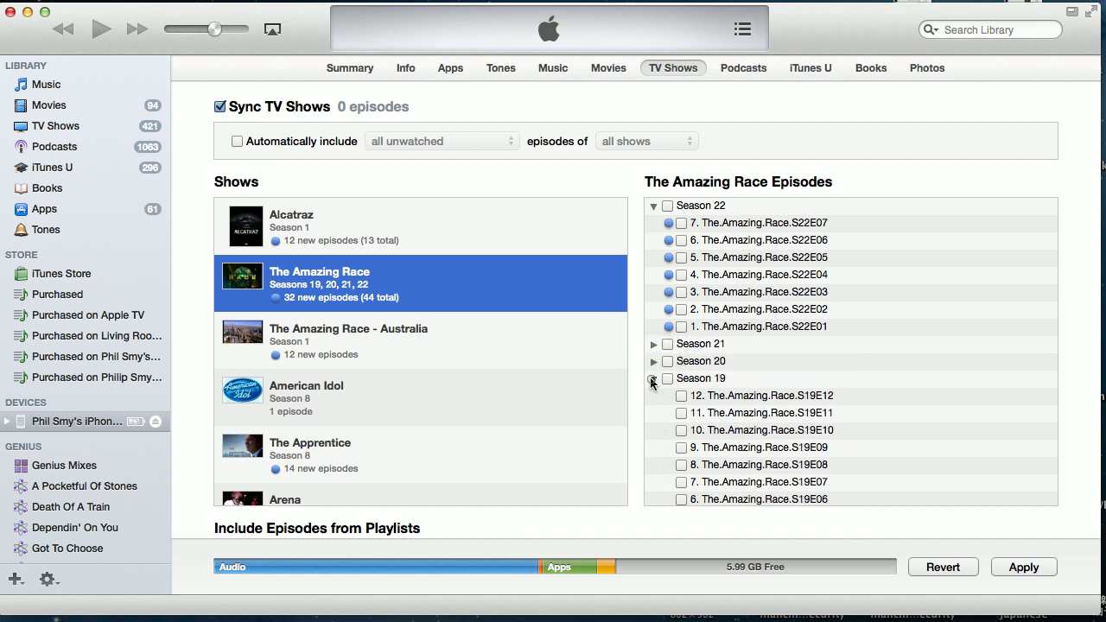
{"action": "left_click", "coordinate": [655, 379]}
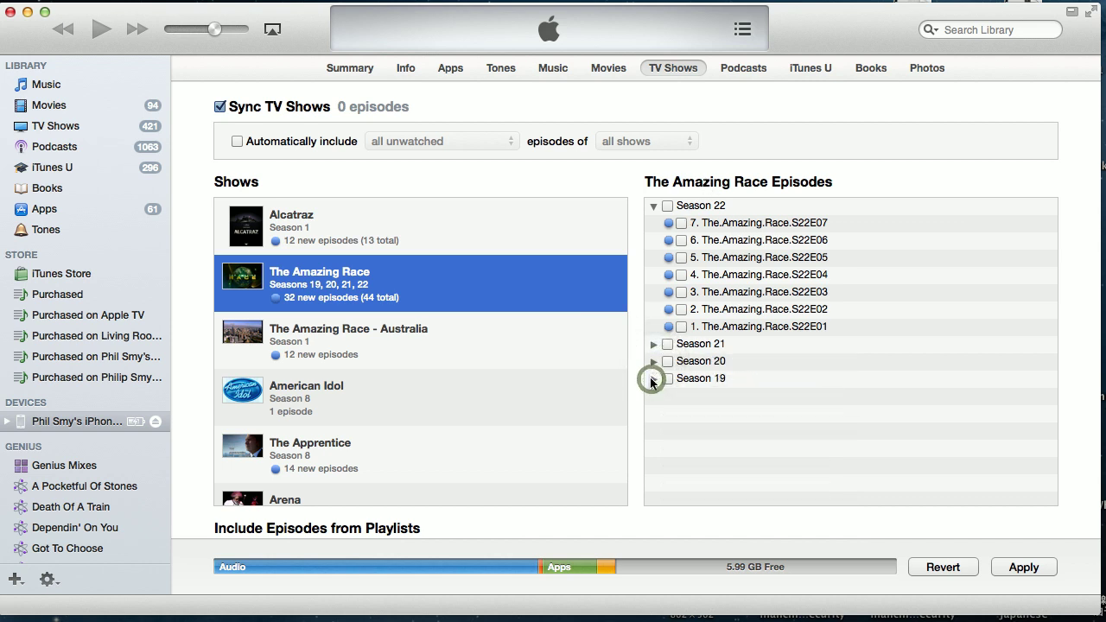
{"action": "left_click", "coordinate": [680, 223]}
{"action": "left_click", "coordinate": [681, 240]}
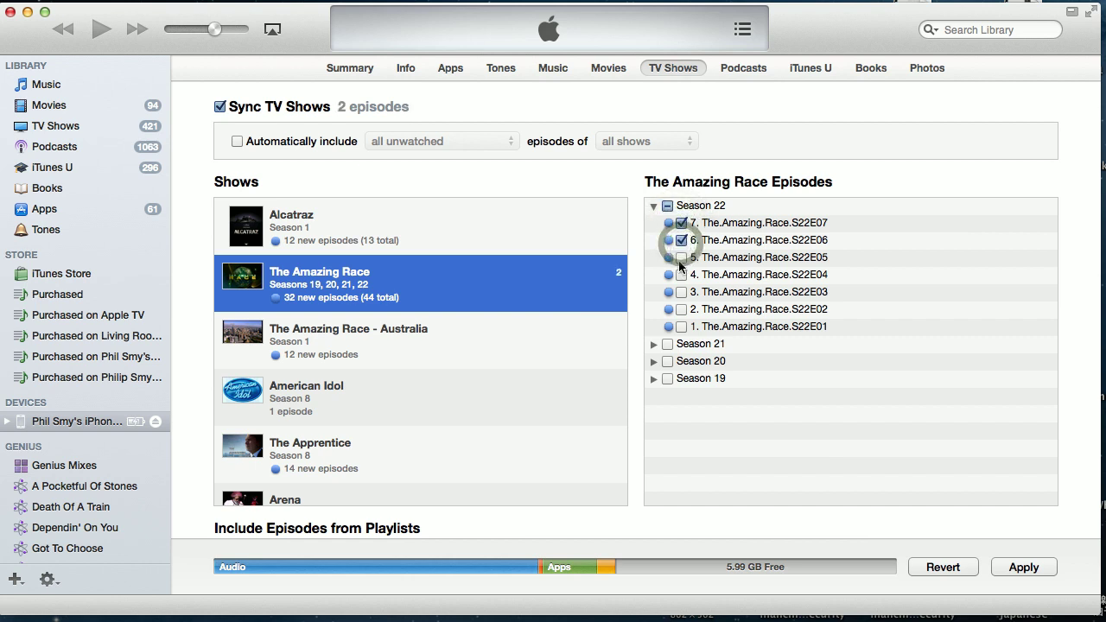
{"action": "left_click", "coordinate": [681, 257]}
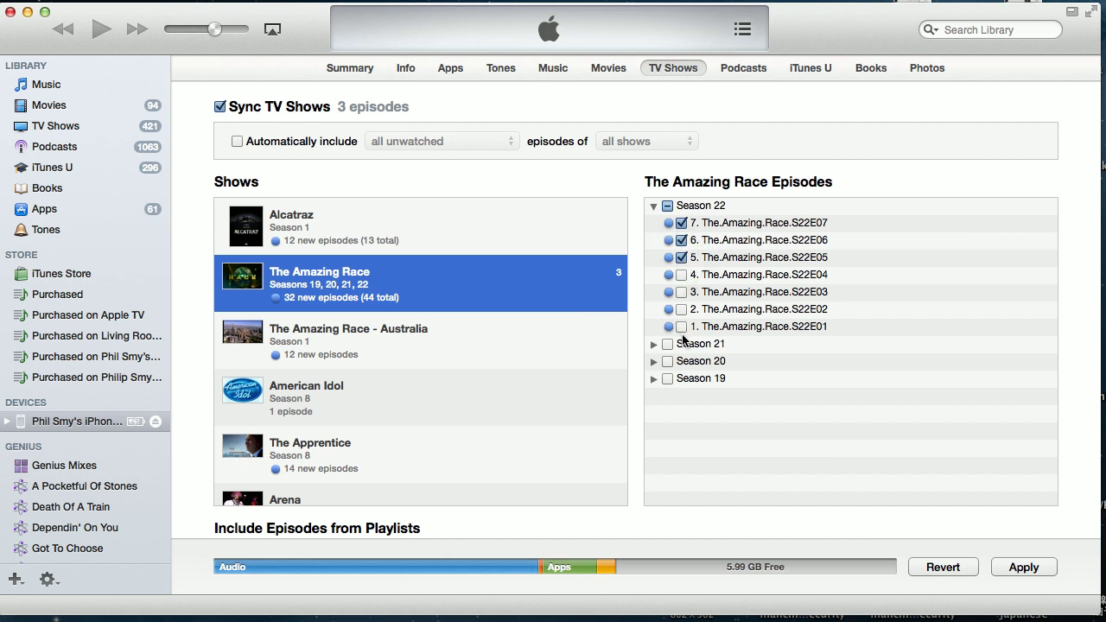
Clear the Season 22 checkboxes, re-tick only S22E07, S22E06 and S22E05, and apply
{"action": "left_click", "coordinate": [667, 207]}
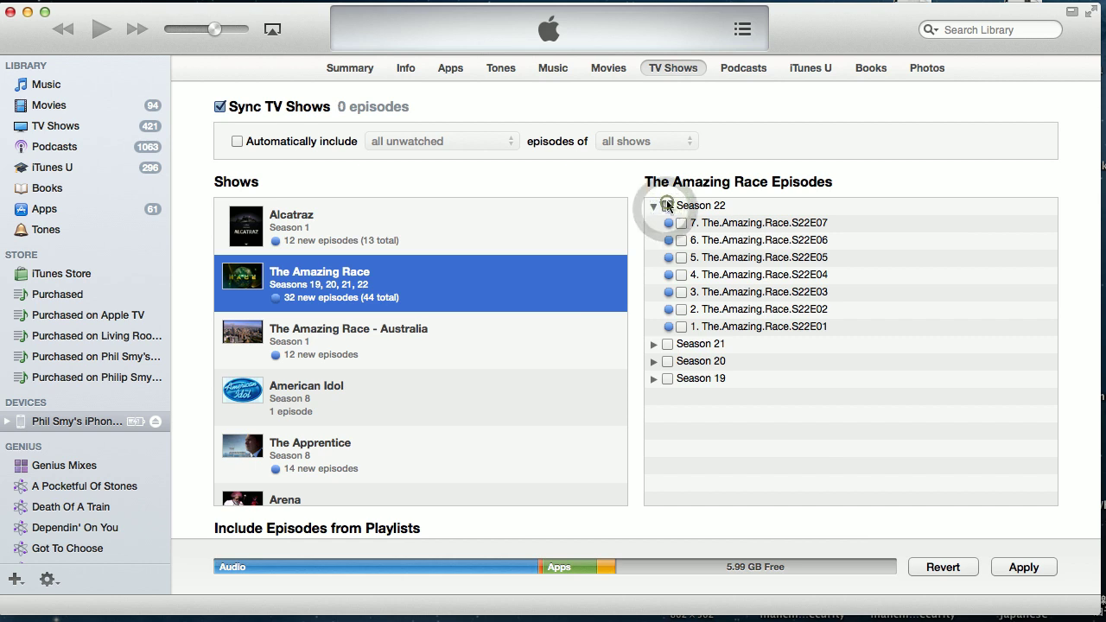
{"action": "left_click", "coordinate": [667, 205]}
{"action": "left_click", "coordinate": [667, 207]}
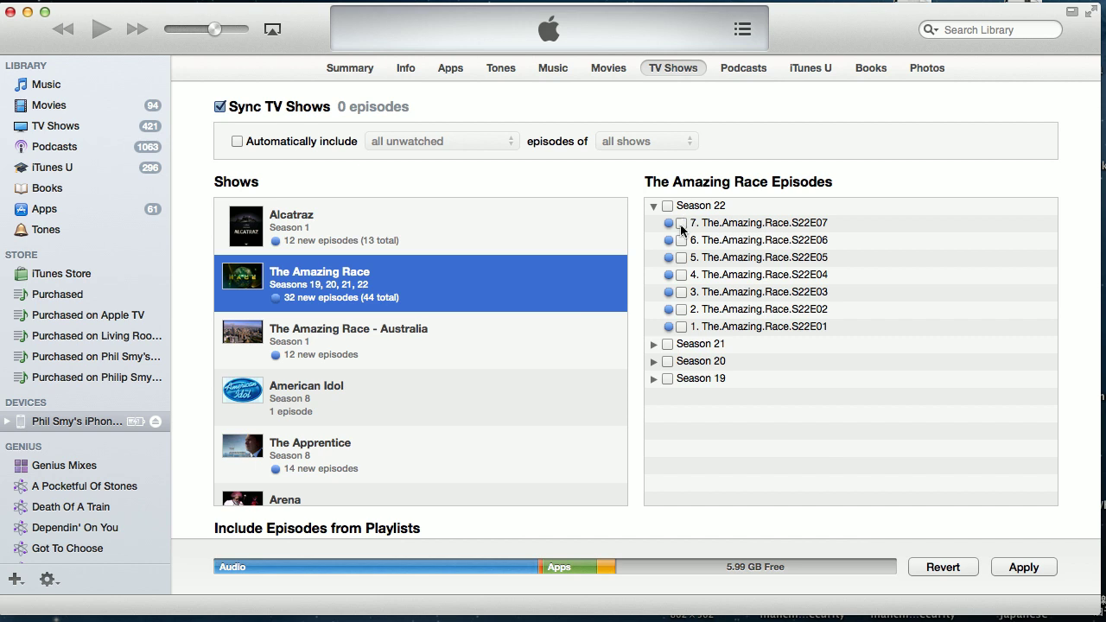
{"action": "left_click", "coordinate": [681, 223]}
{"action": "left_click", "coordinate": [681, 240]}
{"action": "left_click", "coordinate": [681, 258]}
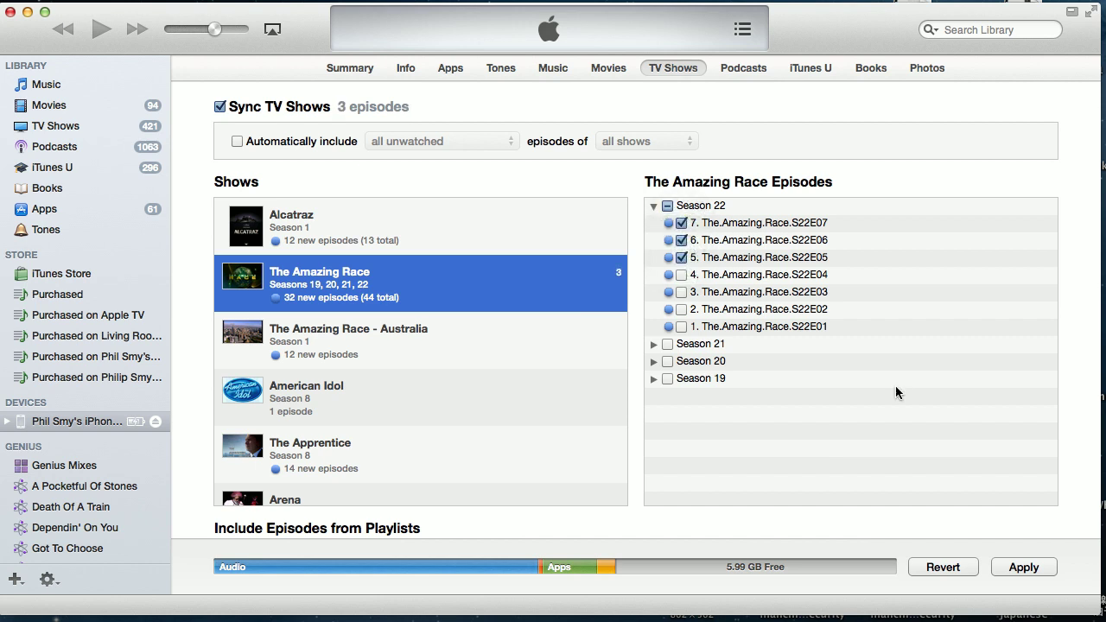
{"action": "left_click", "coordinate": [1021, 568]}
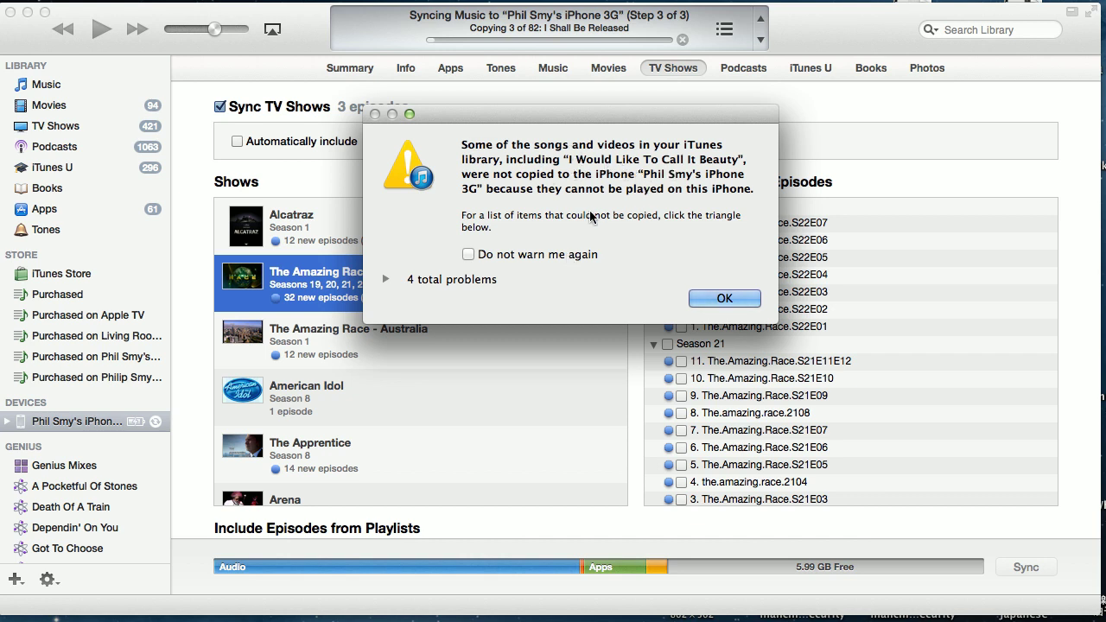
Expand the 4 sync problems, read the S22E07 unsupported-format entry, and dismiss the warning
{"action": "left_click", "coordinate": [385, 281]}
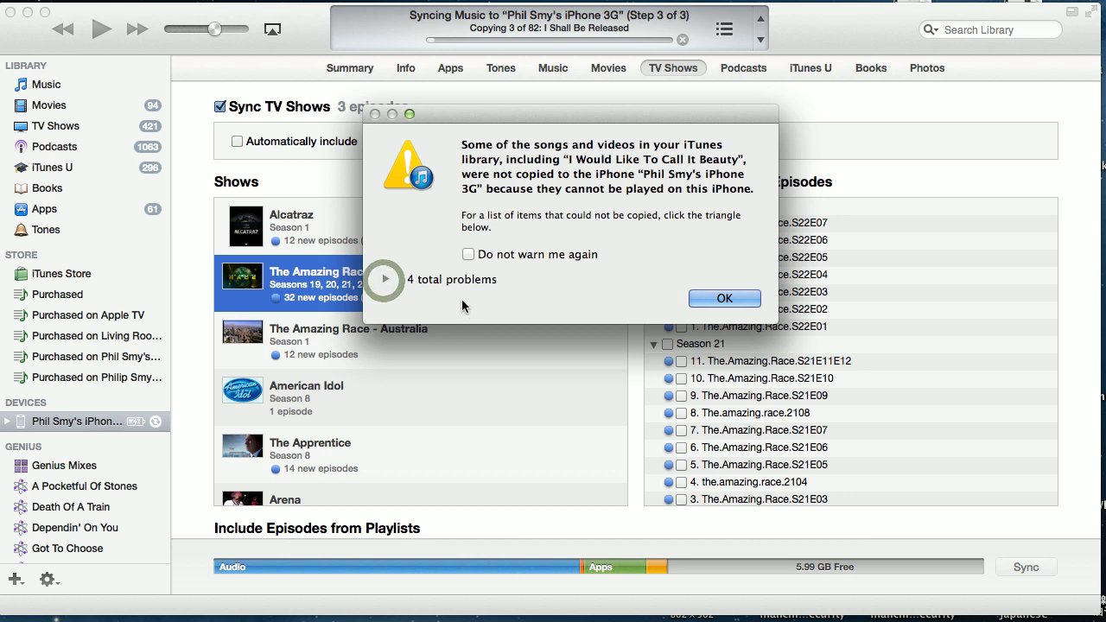
{"action": "left_click", "coordinate": [386, 281]}
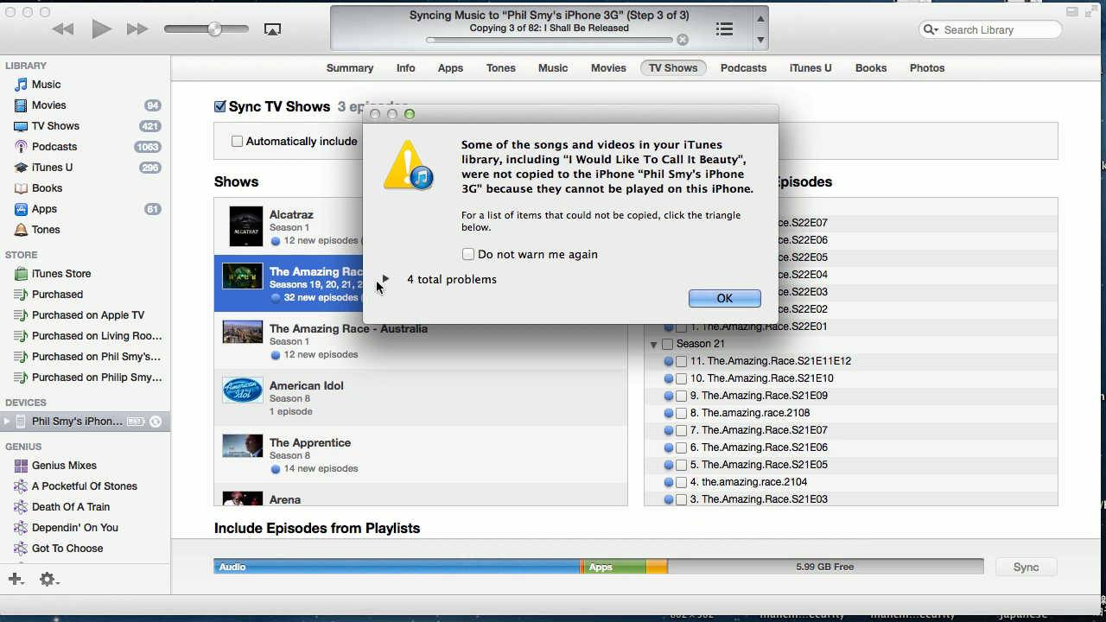
{"action": "left_click", "coordinate": [385, 278]}
{"action": "left_click", "coordinate": [384, 278]}
{"action": "left_click", "coordinate": [385, 279]}
{"action": "left_click", "coordinate": [543, 343]}
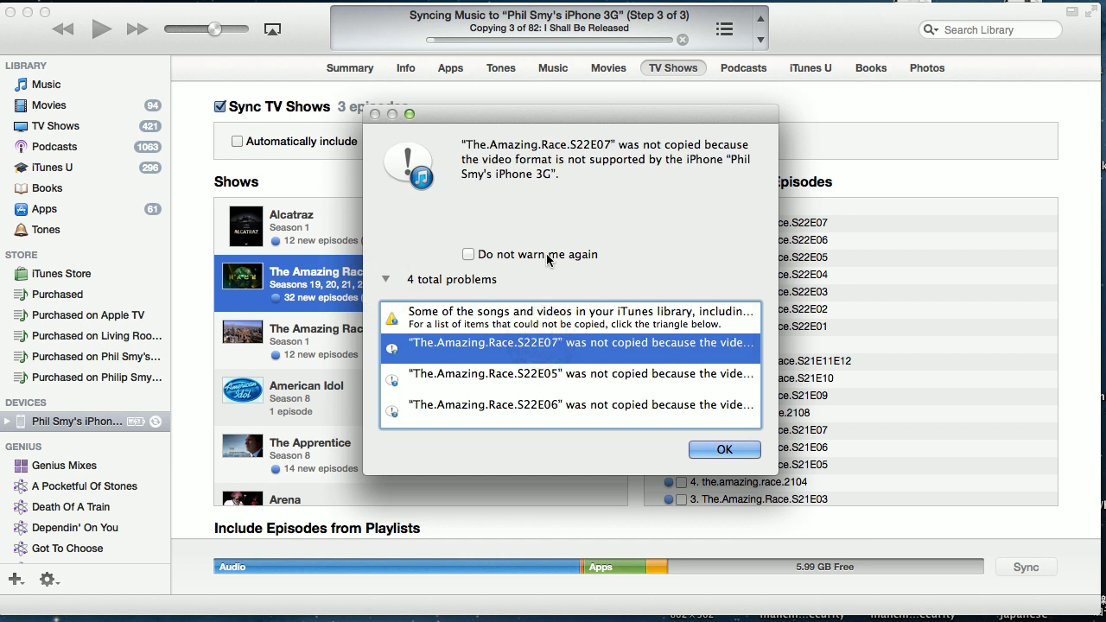
{"action": "left_click", "coordinate": [728, 451]}
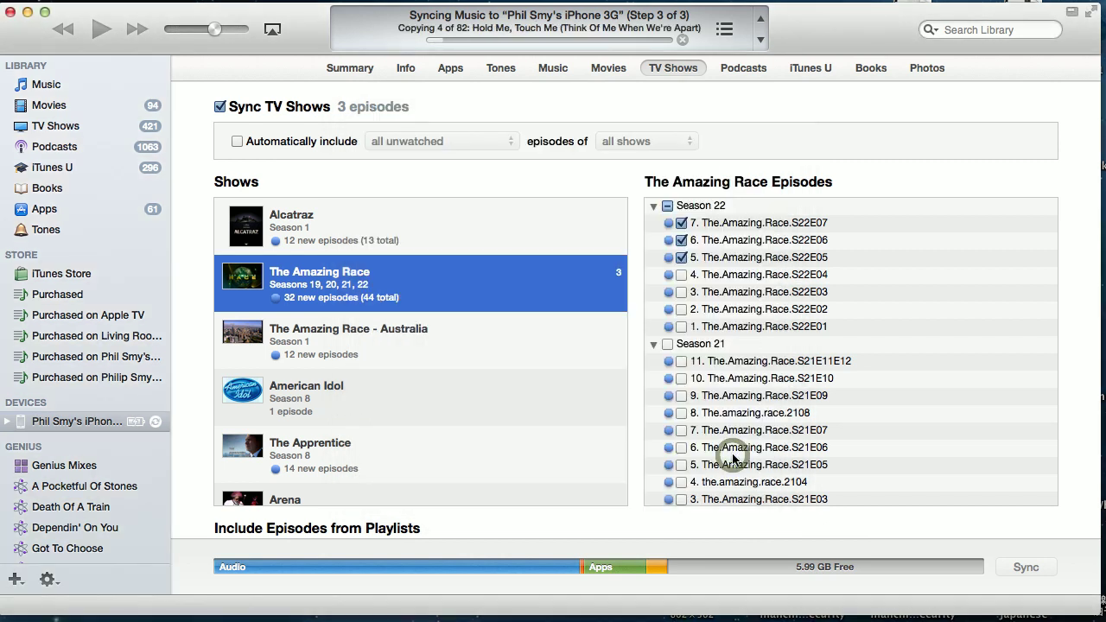